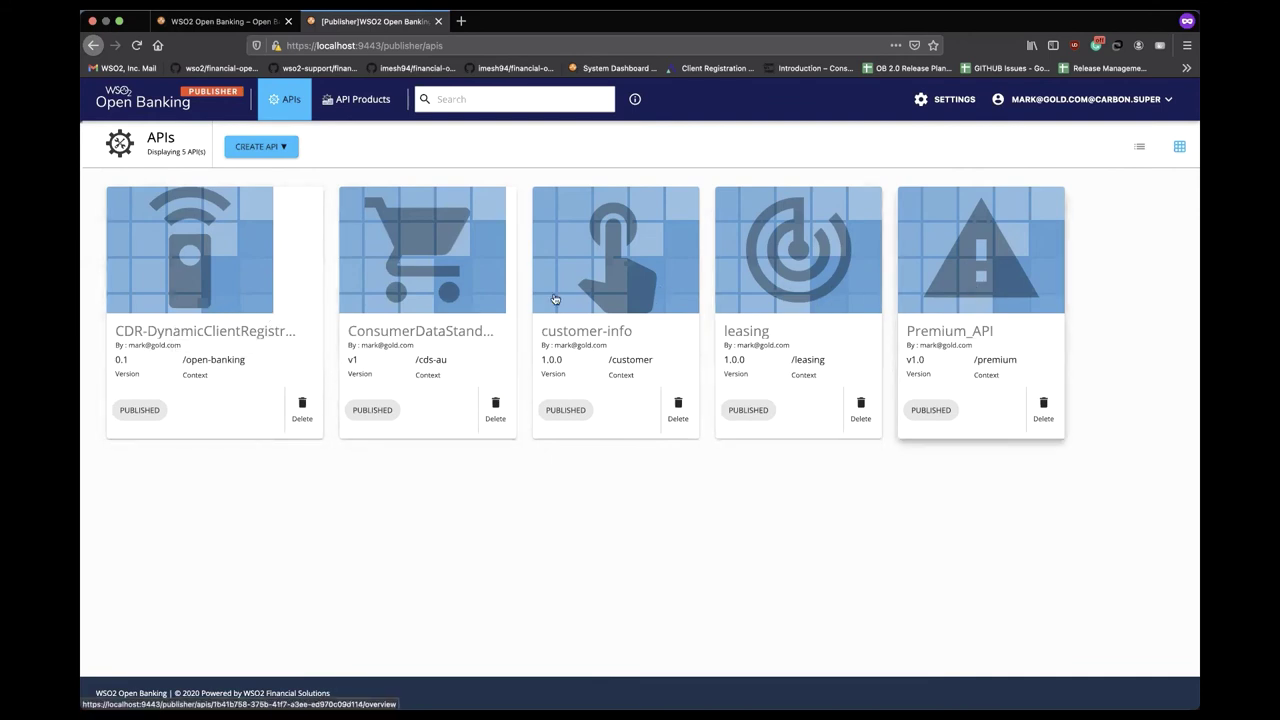
pyautogui.click(260, 147)
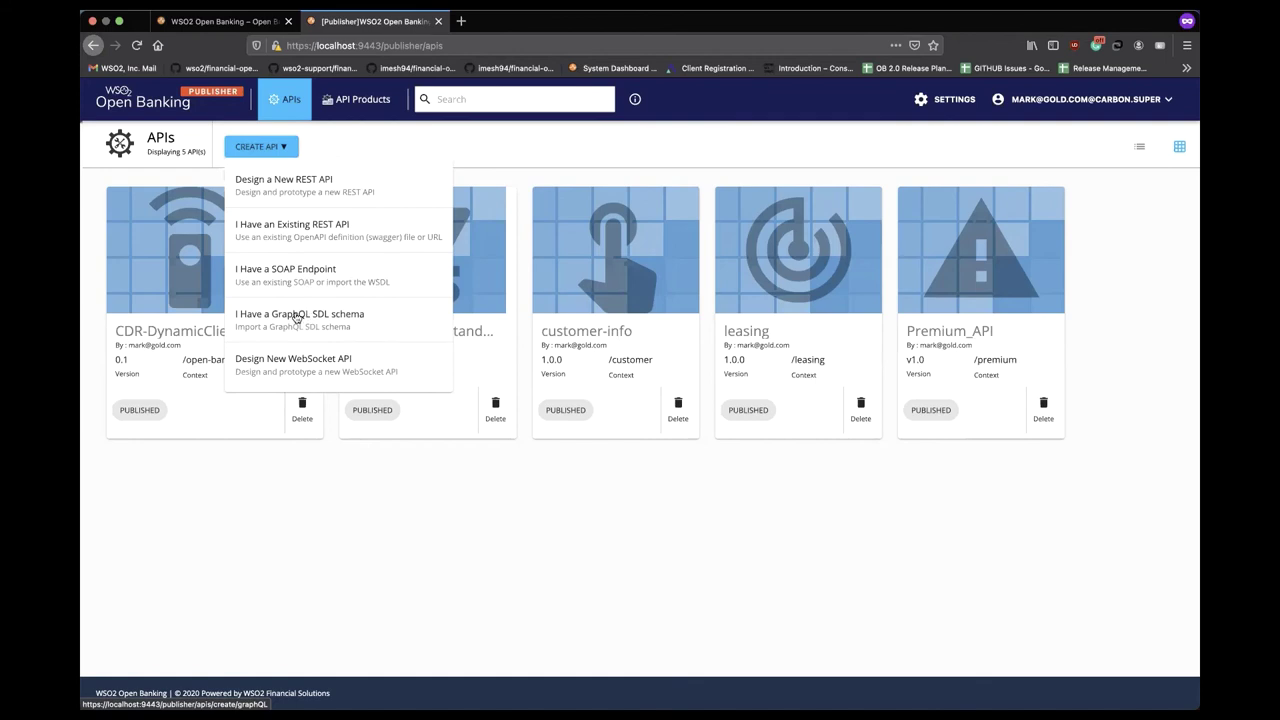
pyautogui.click(298, 317)
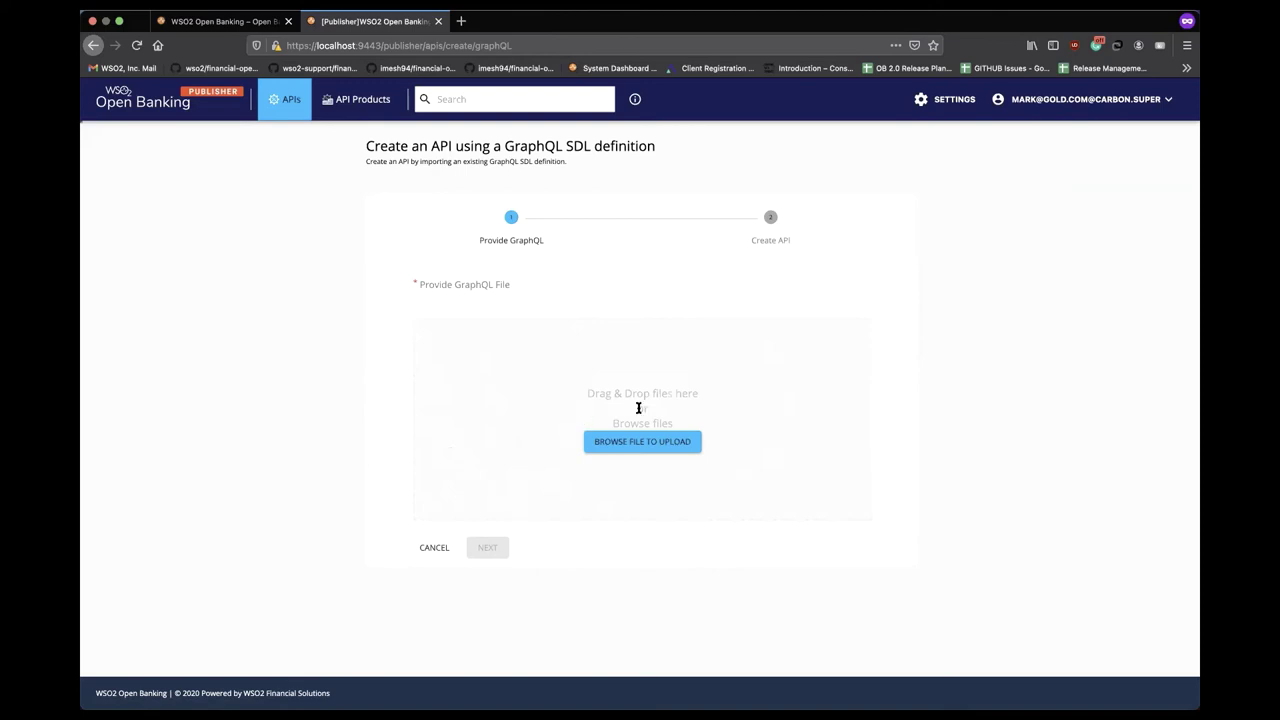
pyautogui.click(645, 446)
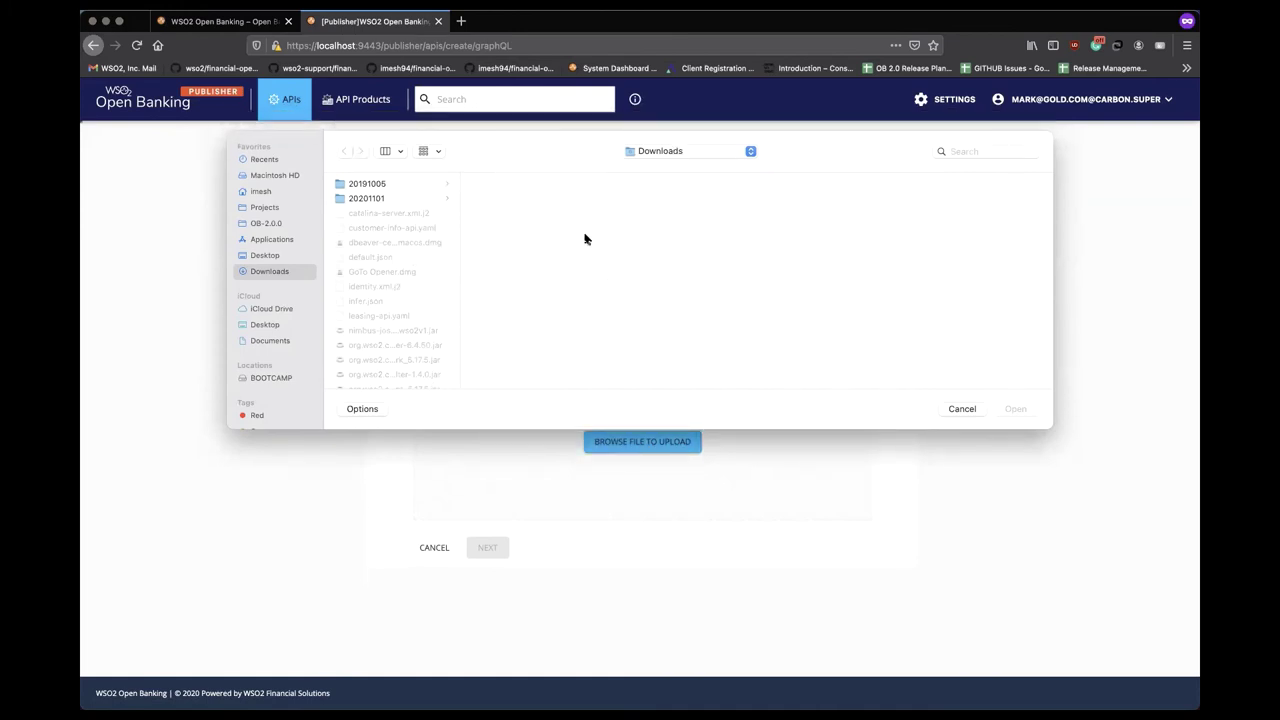
pyautogui.click(961, 408)
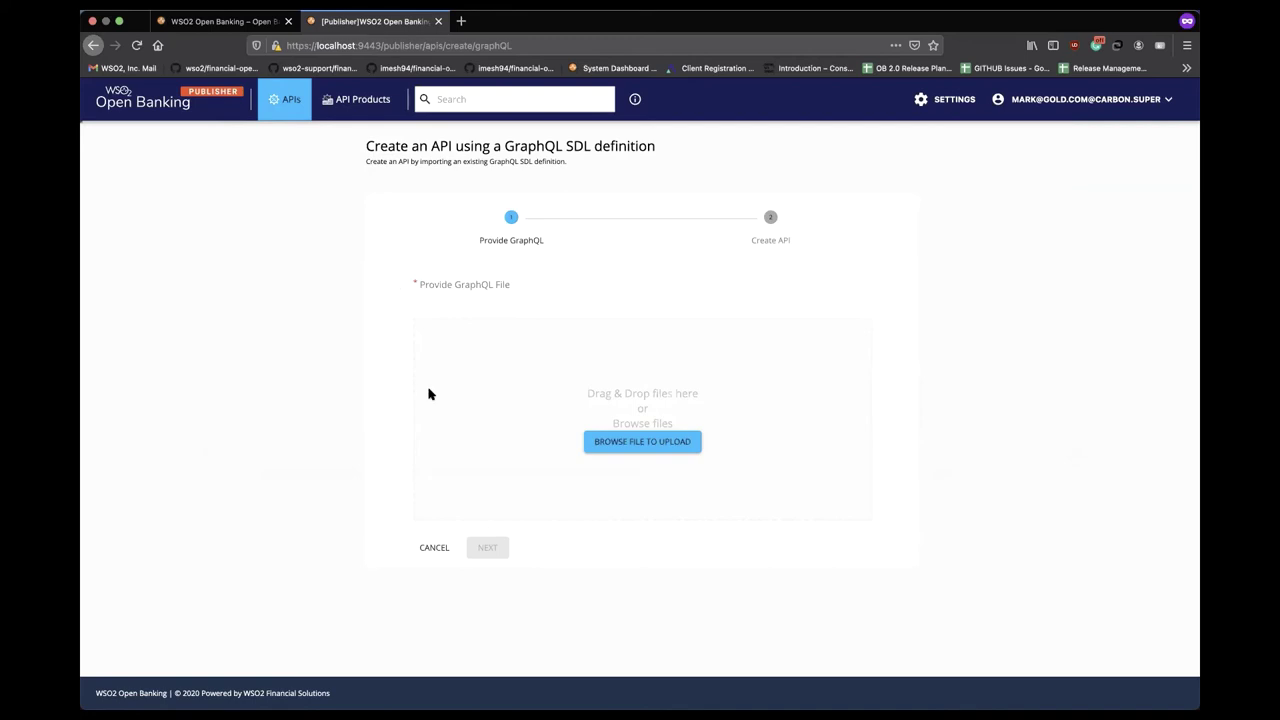
pyautogui.click(290, 100)
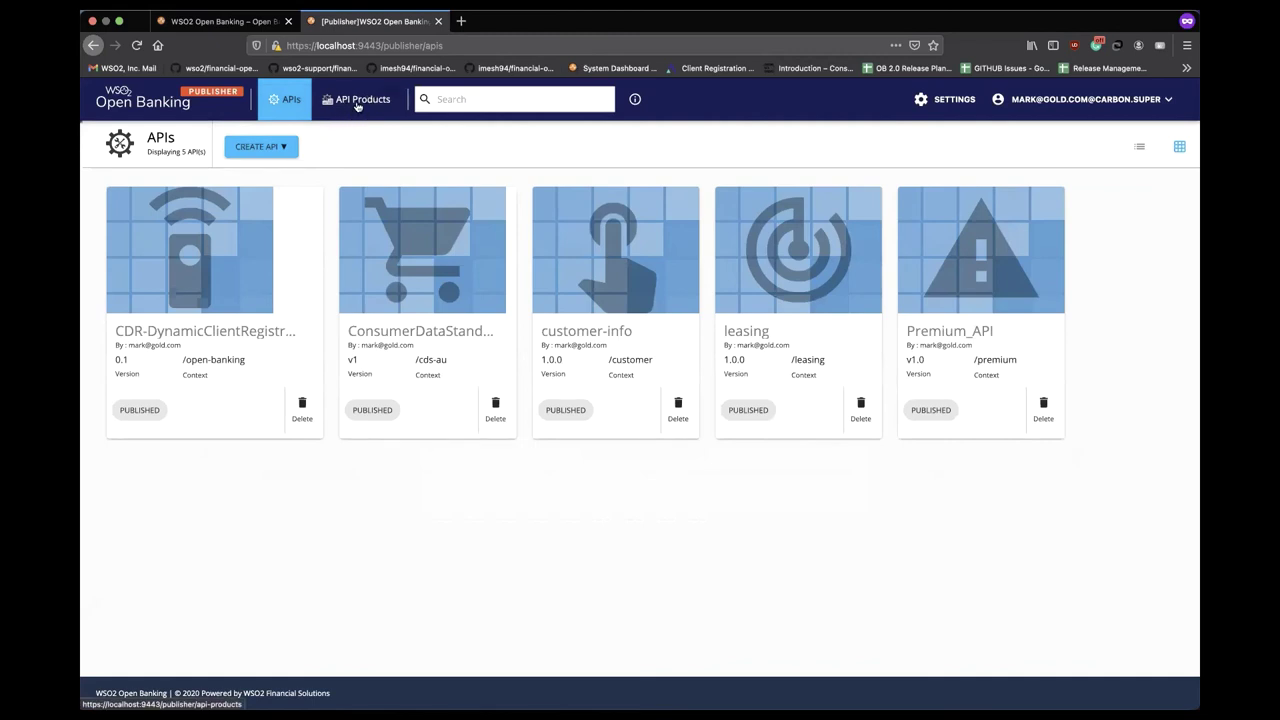
pyautogui.click(357, 104)
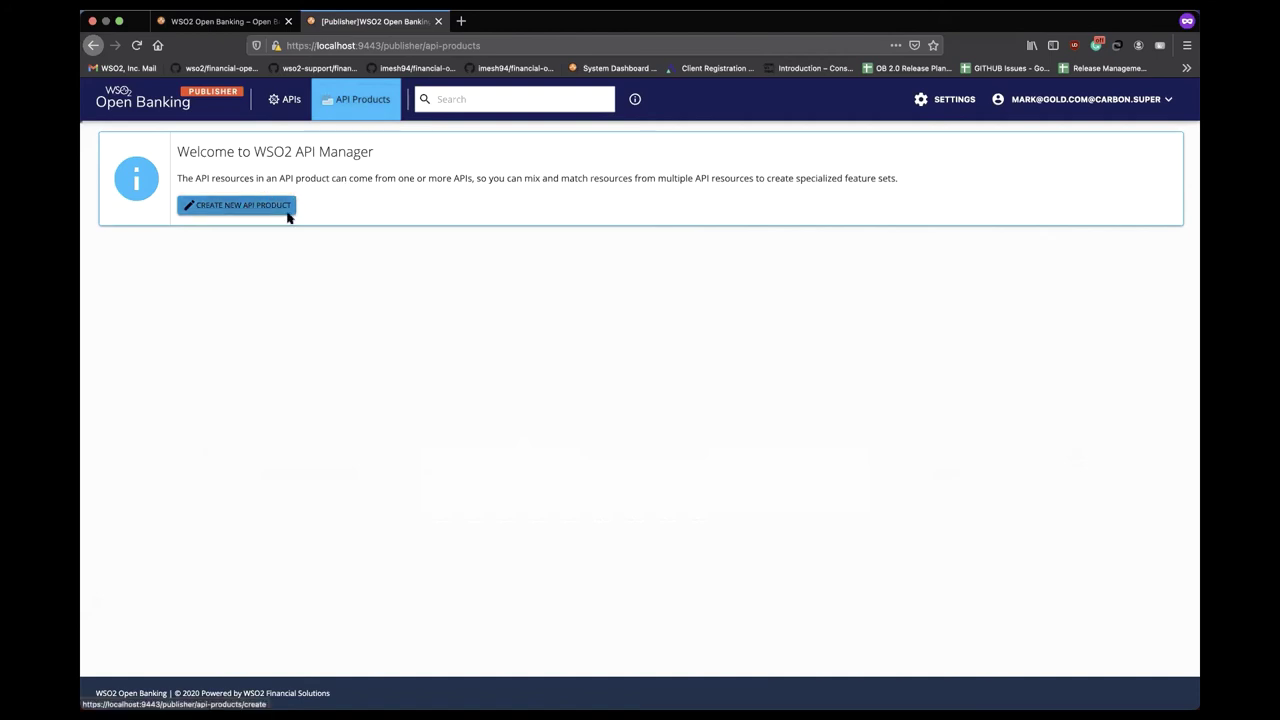
pyautogui.click(289, 101)
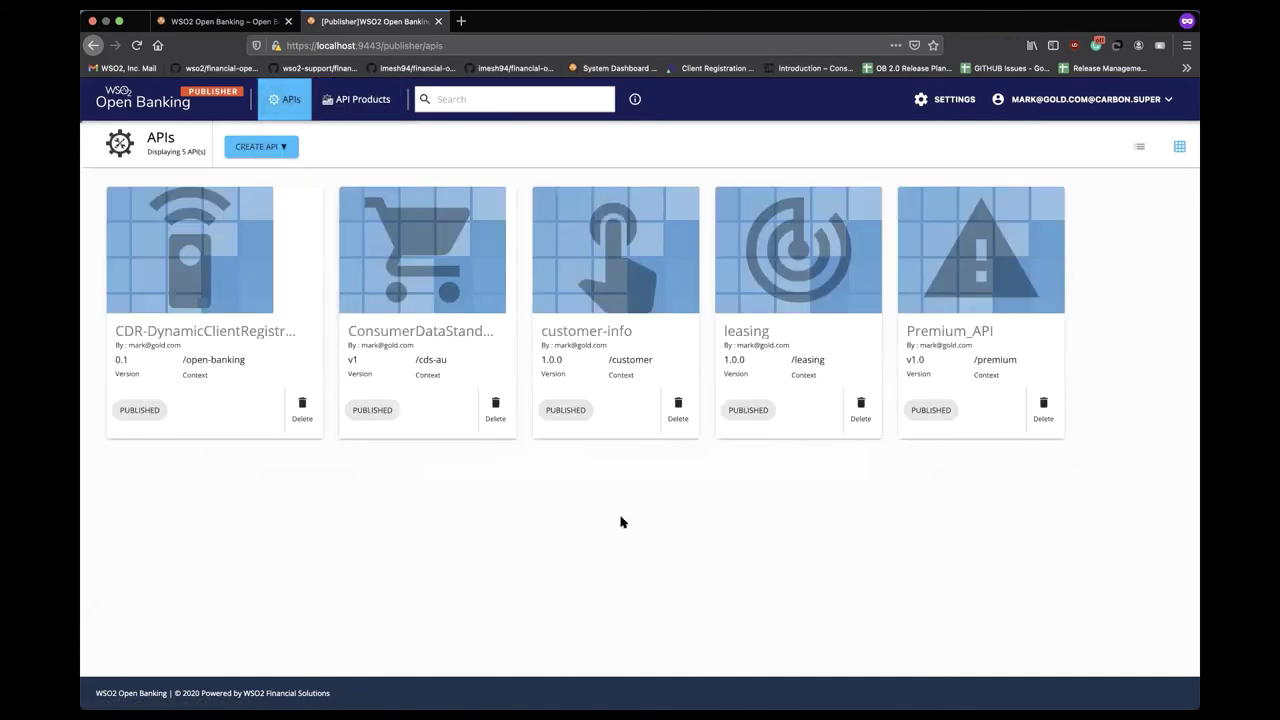
# Start a new API product named LeaseAPIProduct with the context lease-product.
pyautogui.click(360, 100)
pyautogui.click(214, 208)
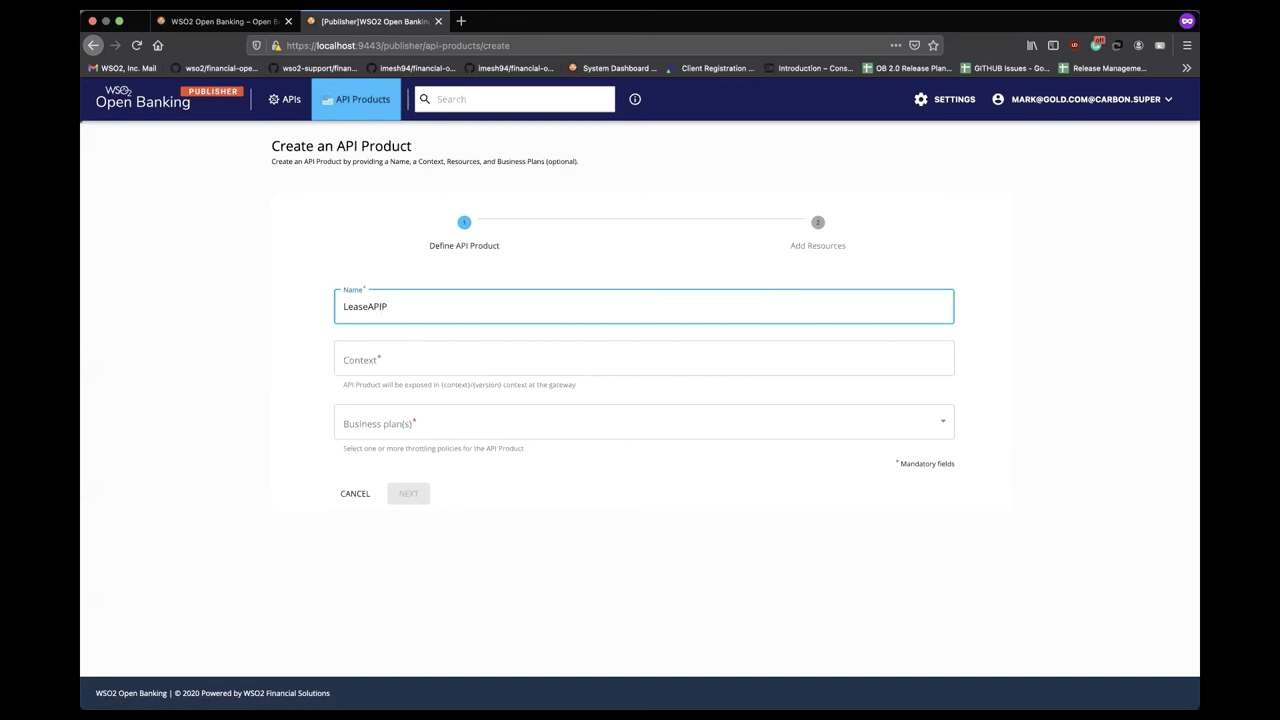
pyautogui.click(337, 362)
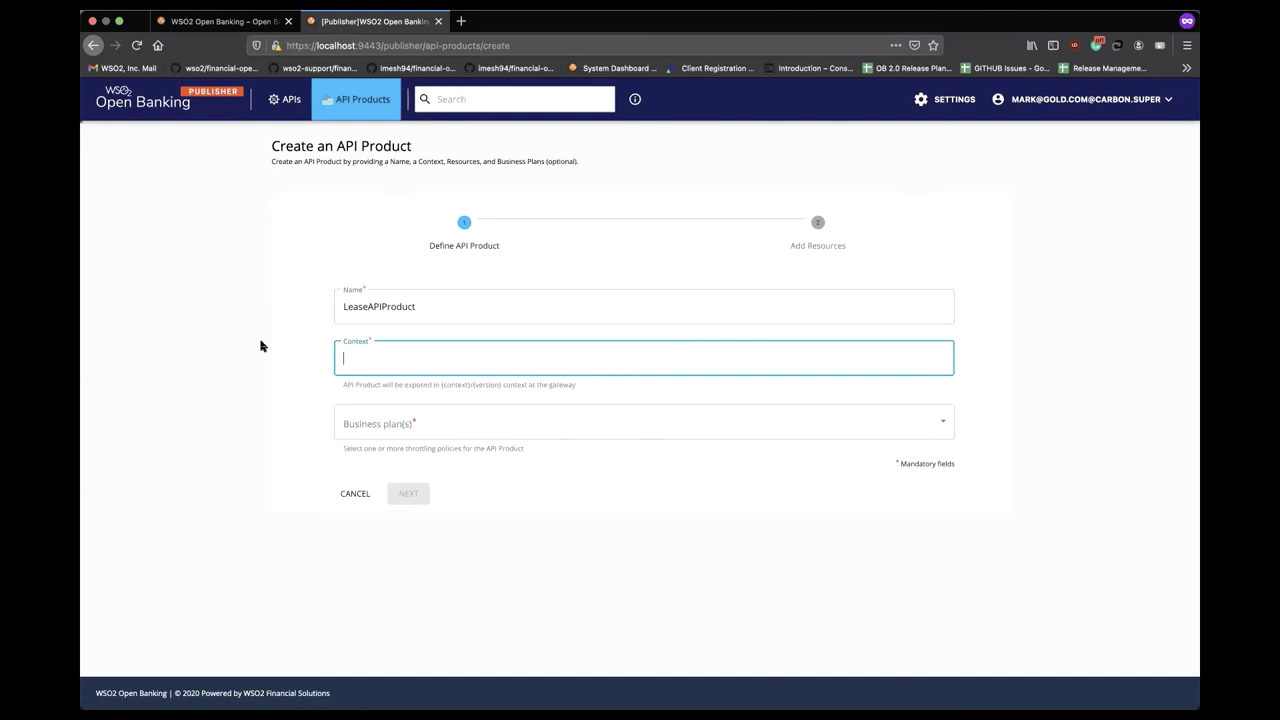
pyautogui.write('lease-product')
# Assign the Gold business plan to the API product and proceed to adding resources.
pyautogui.click(390, 426)
pyautogui.click(298, 405)
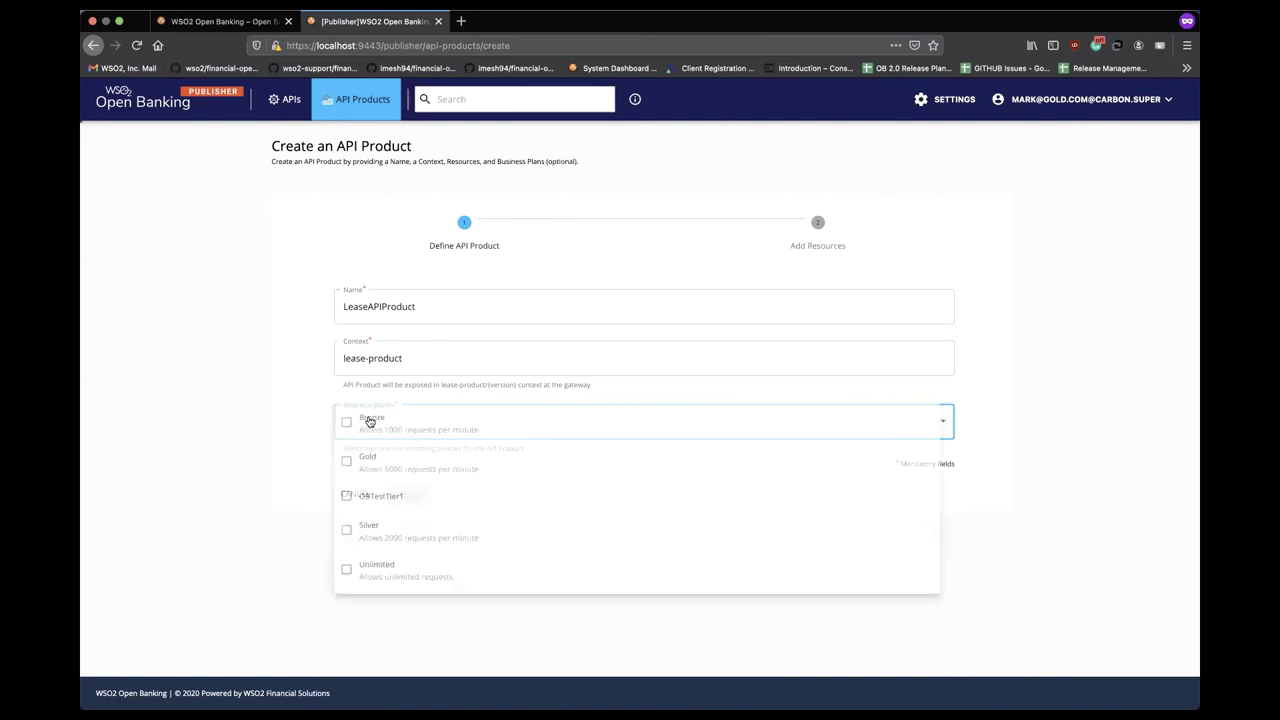
pyautogui.click(369, 421)
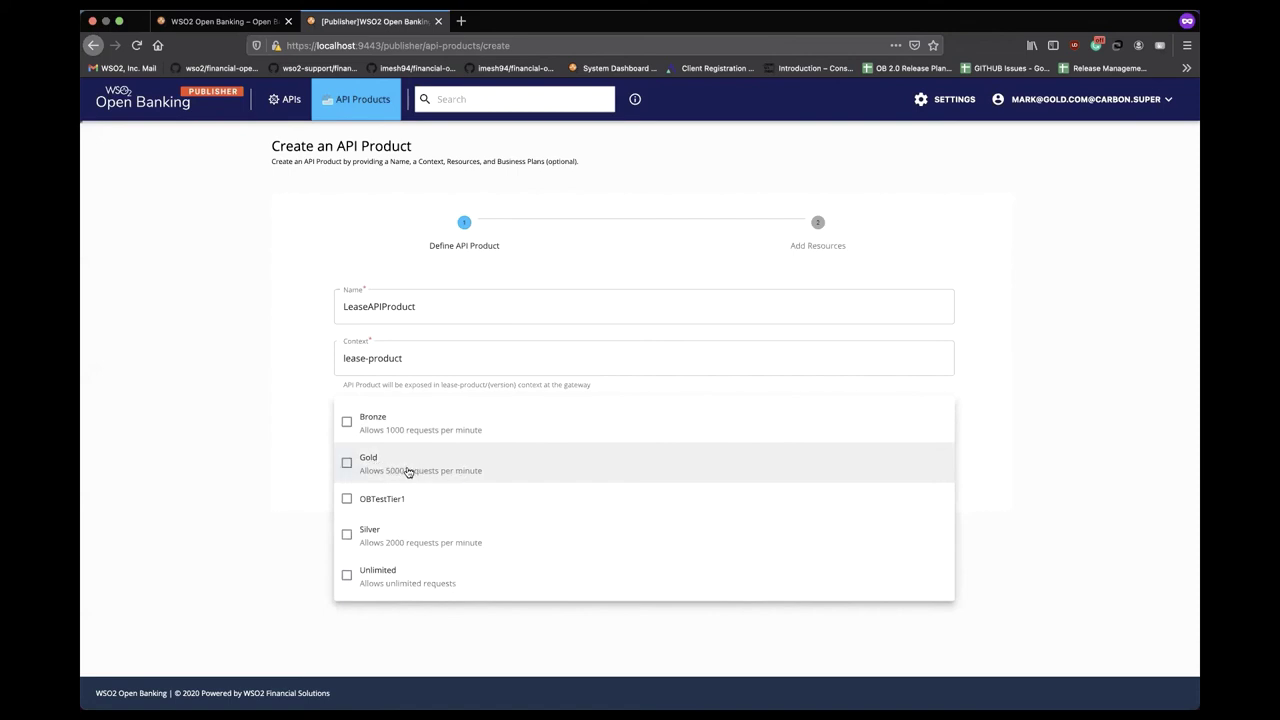
pyautogui.click(347, 463)
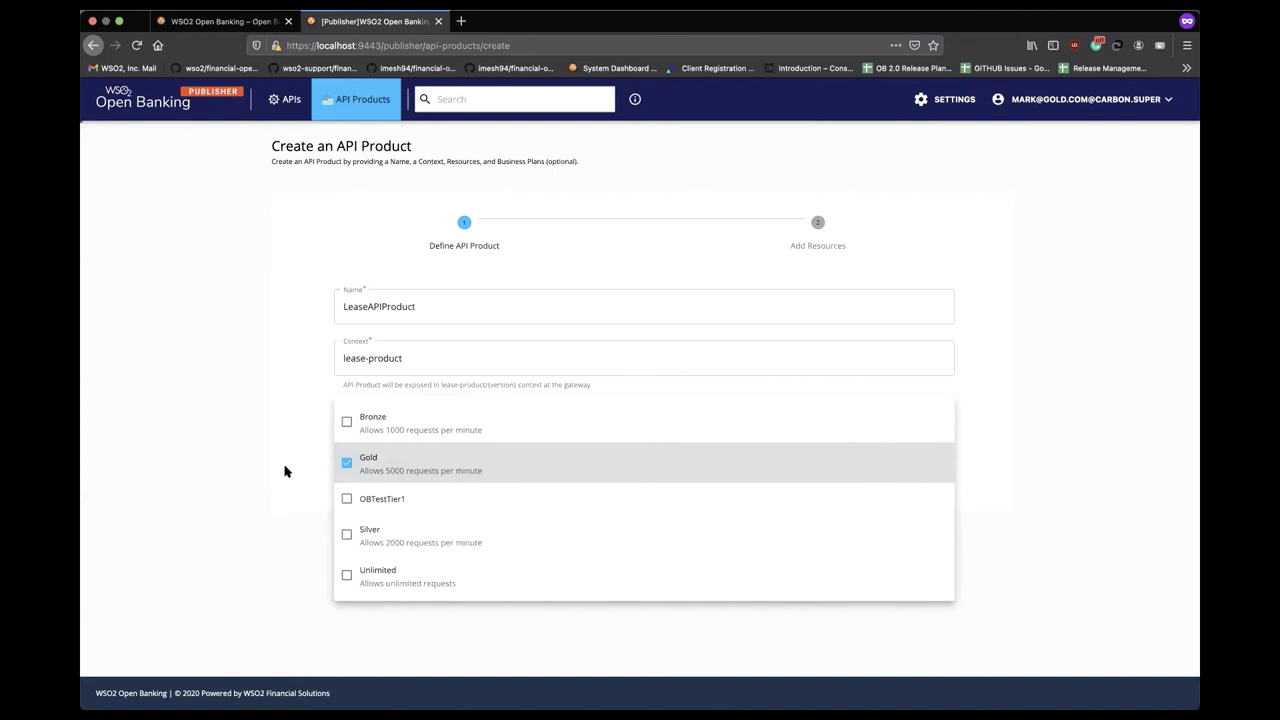
pyautogui.click(280, 472)
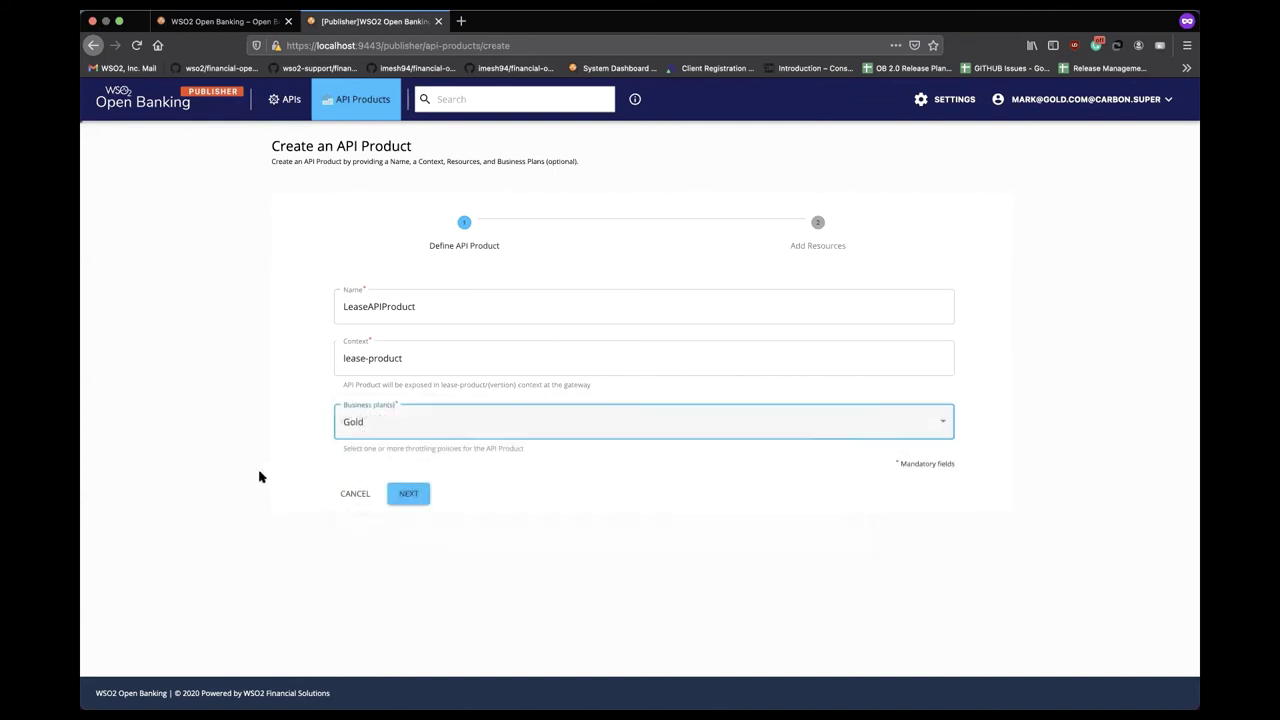
pyautogui.click(409, 494)
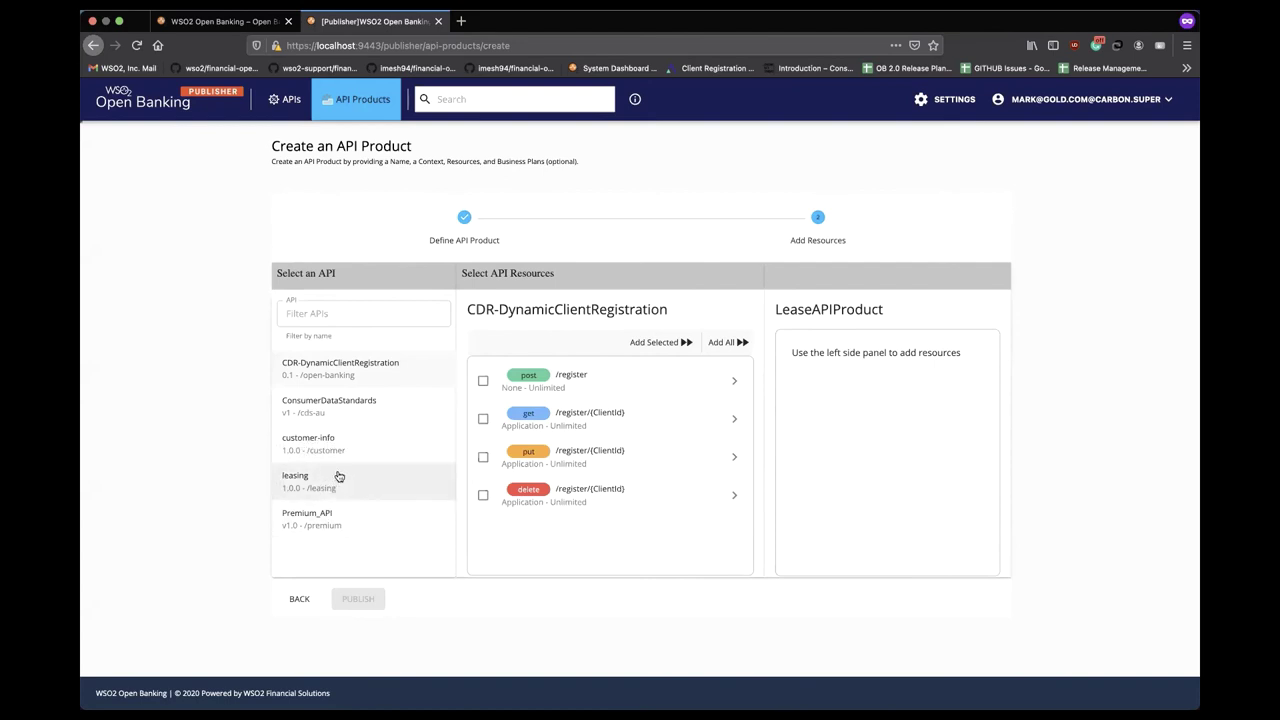
# Add the GET and POST /customers resources of the customer-info API to the product.
pyautogui.click(318, 442)
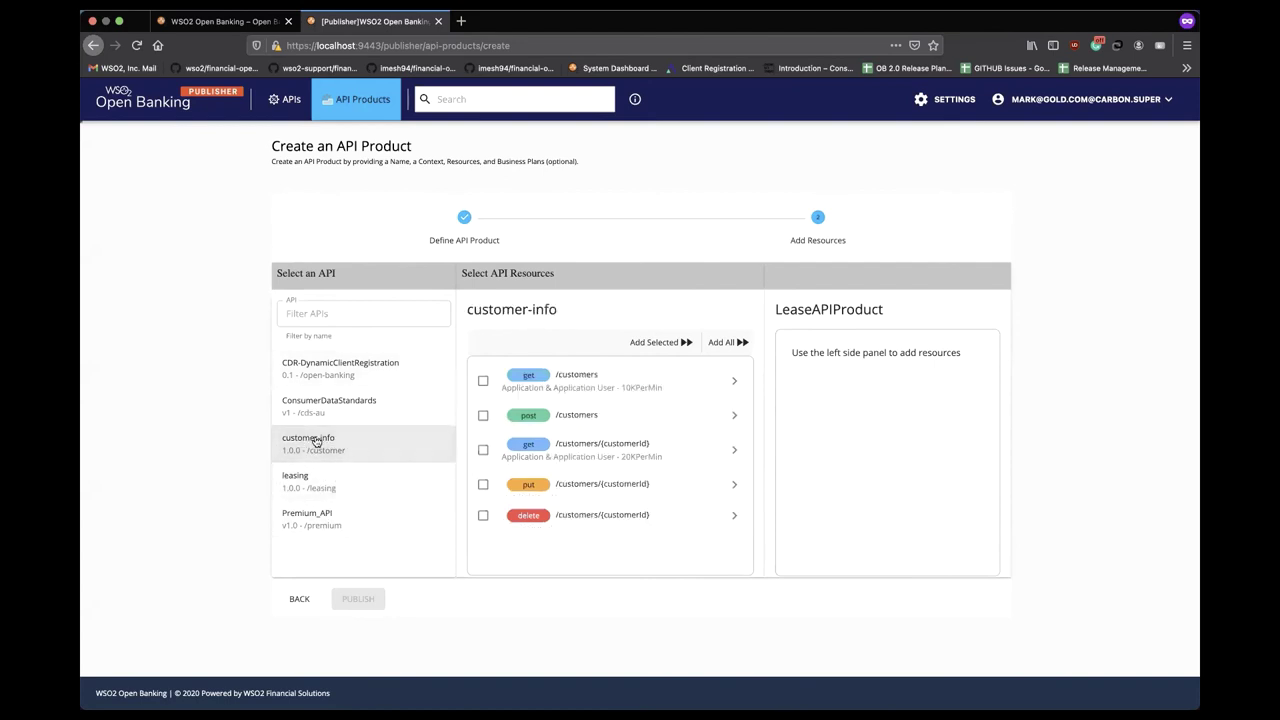
pyautogui.click(483, 381)
pyautogui.click(483, 416)
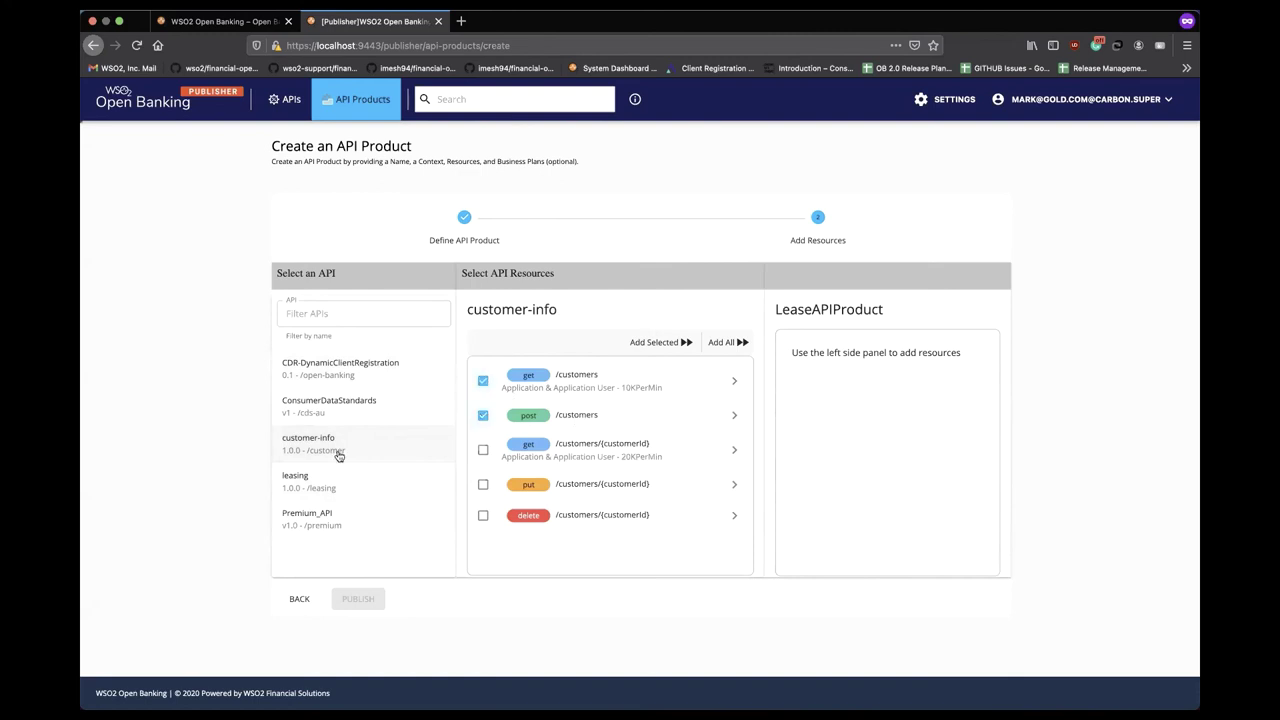
pyautogui.click(652, 344)
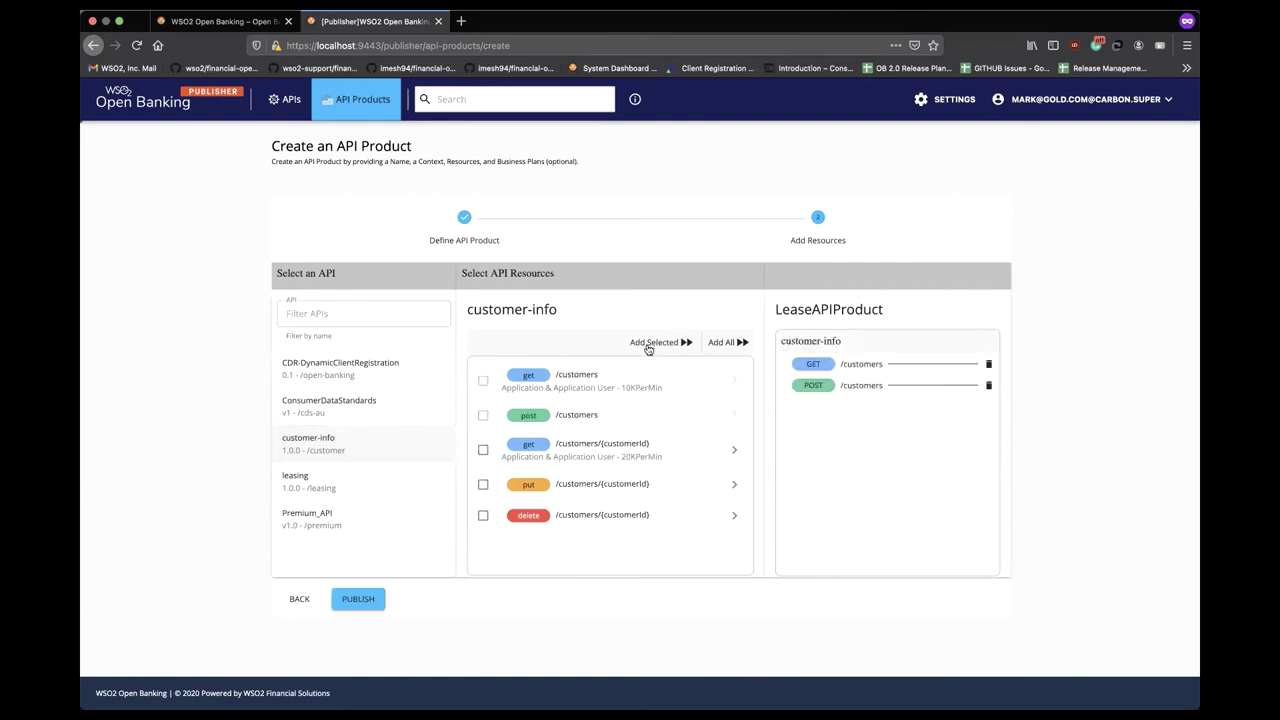
# Add the GET and POST /assets resources of the leasing API to the product.
pyautogui.click(288, 480)
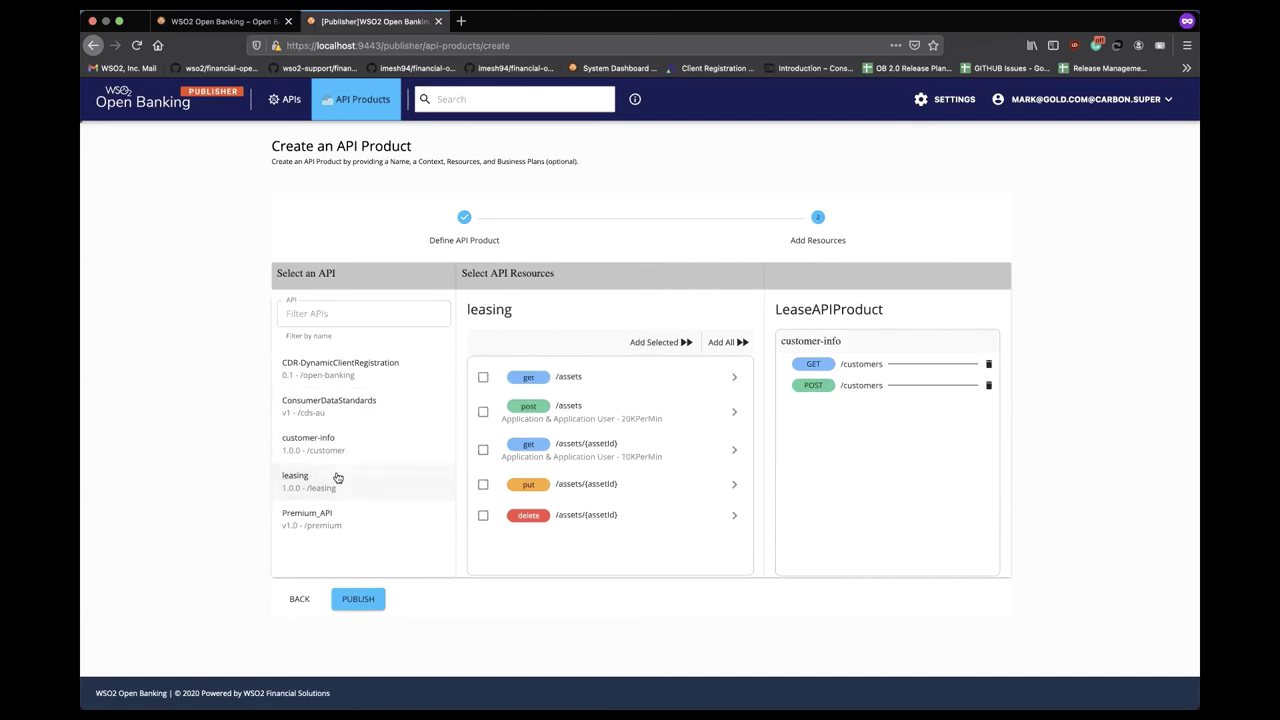
pyautogui.click(486, 378)
pyautogui.click(484, 412)
pyautogui.click(658, 344)
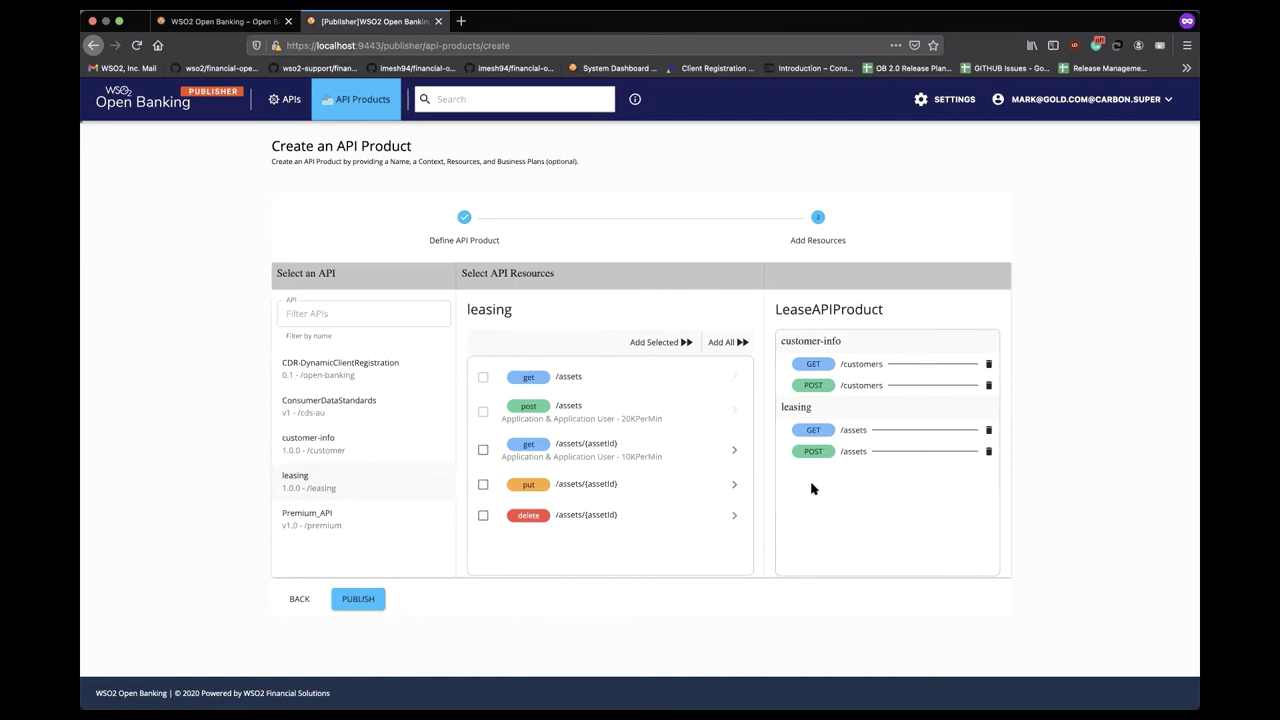
# Remove the POST /assets resource from the product and add it back.
pyautogui.click(989, 453)
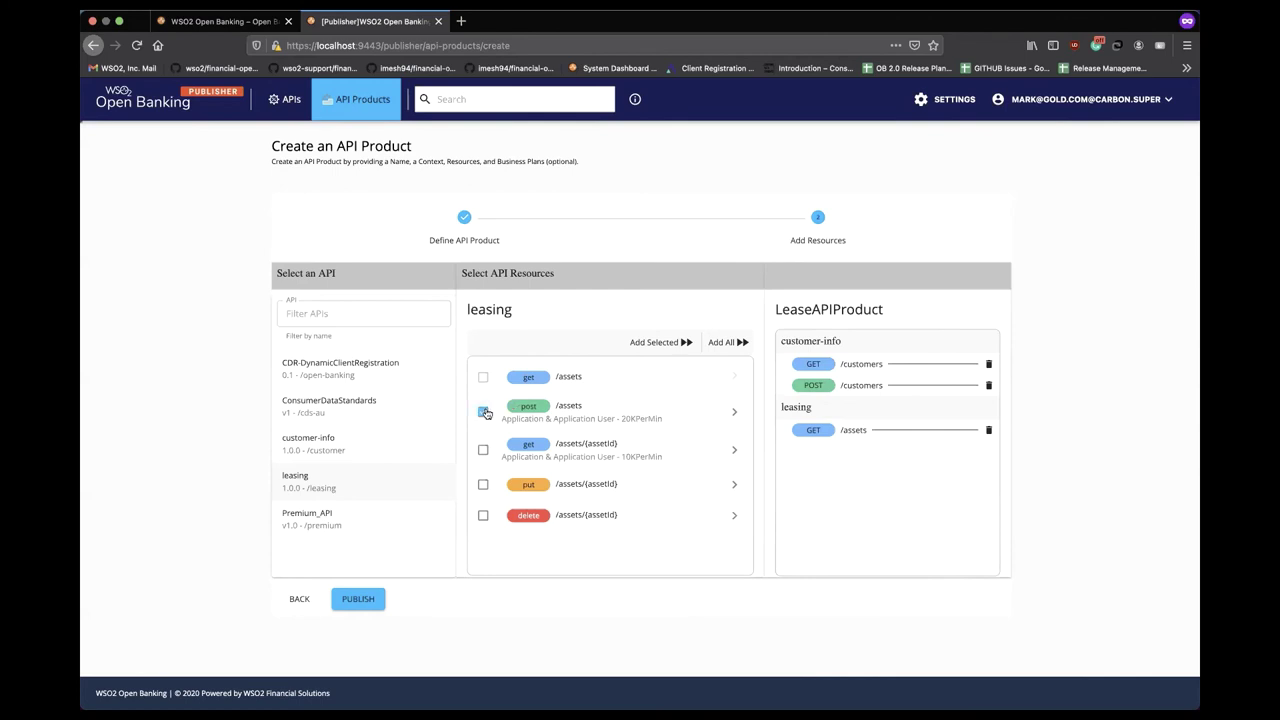
pyautogui.click(680, 342)
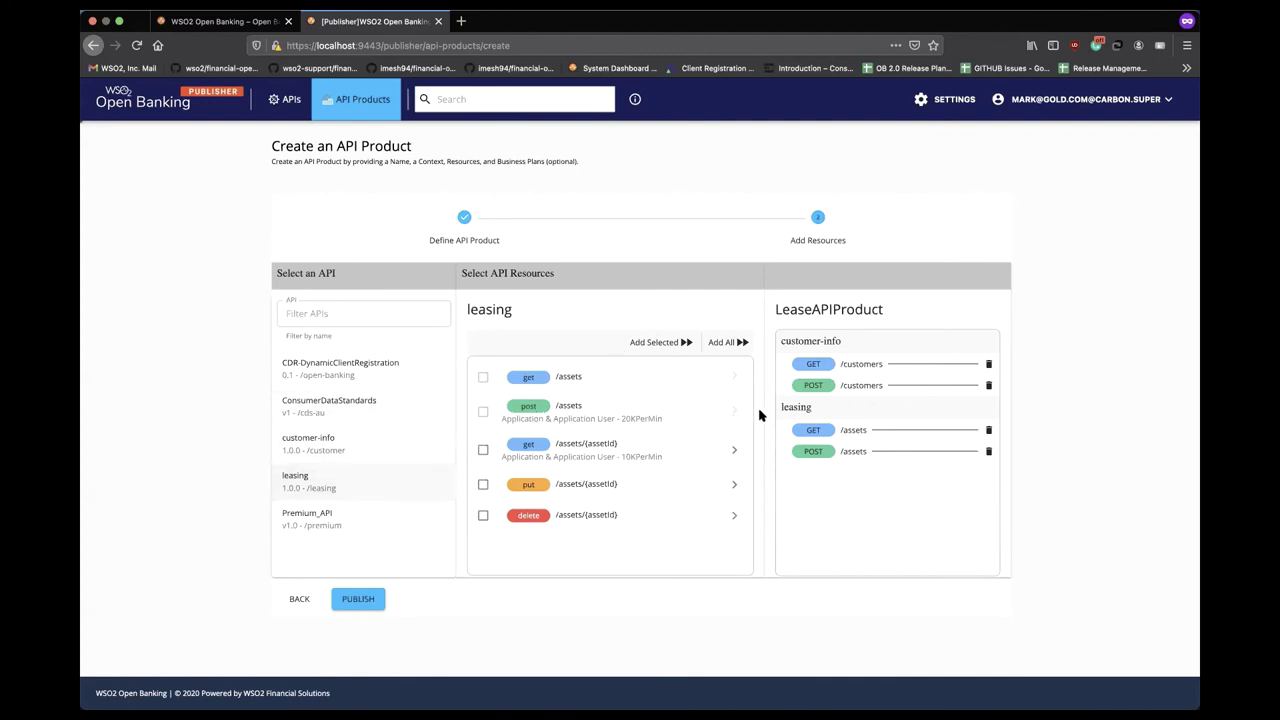
# Publish LeaseAPIProduct and open its product resources.
pyautogui.click(360, 602)
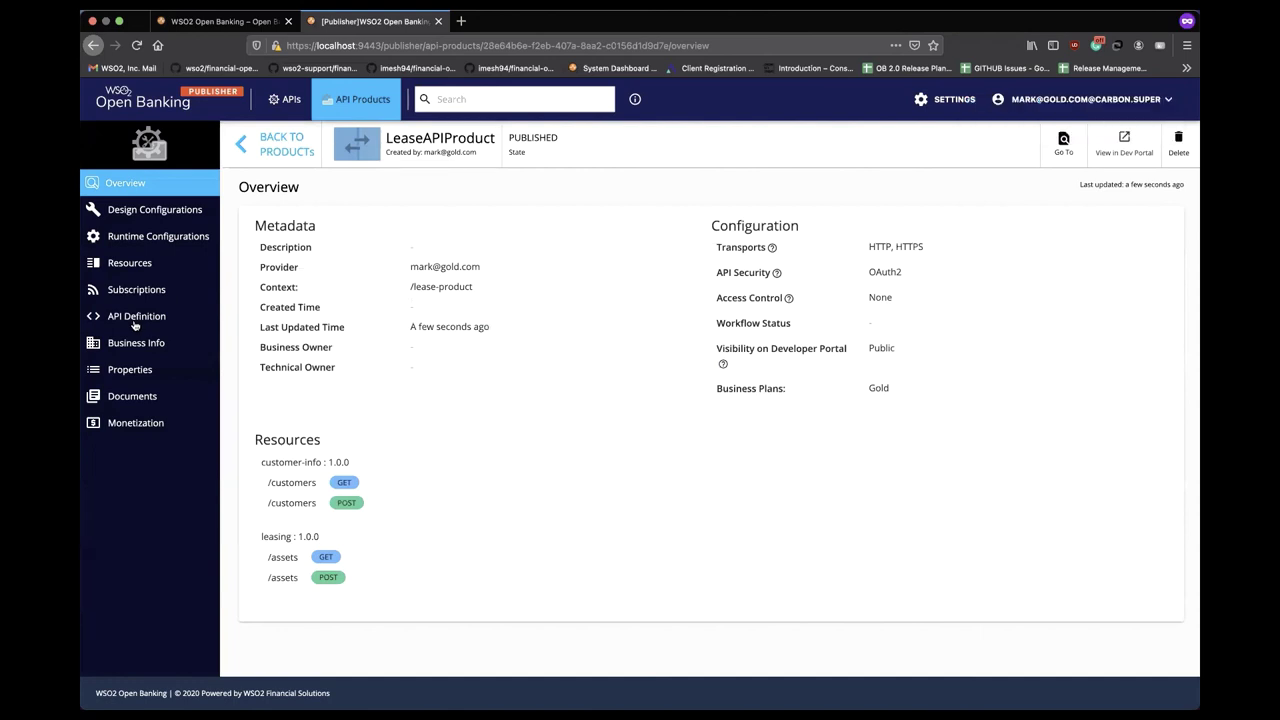
pyautogui.click(109, 268)
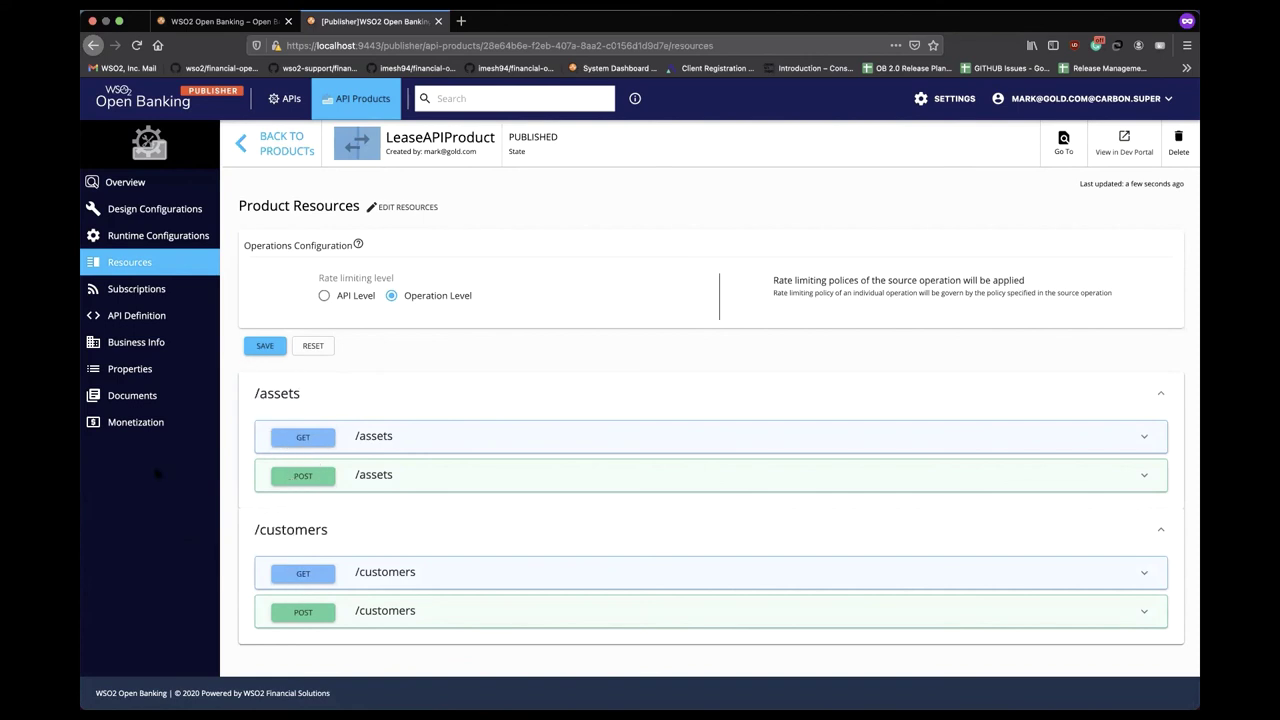
# Examine the context and the customers resource path in the product overview, and switch to the presentation slides.
pyautogui.click(142, 186)
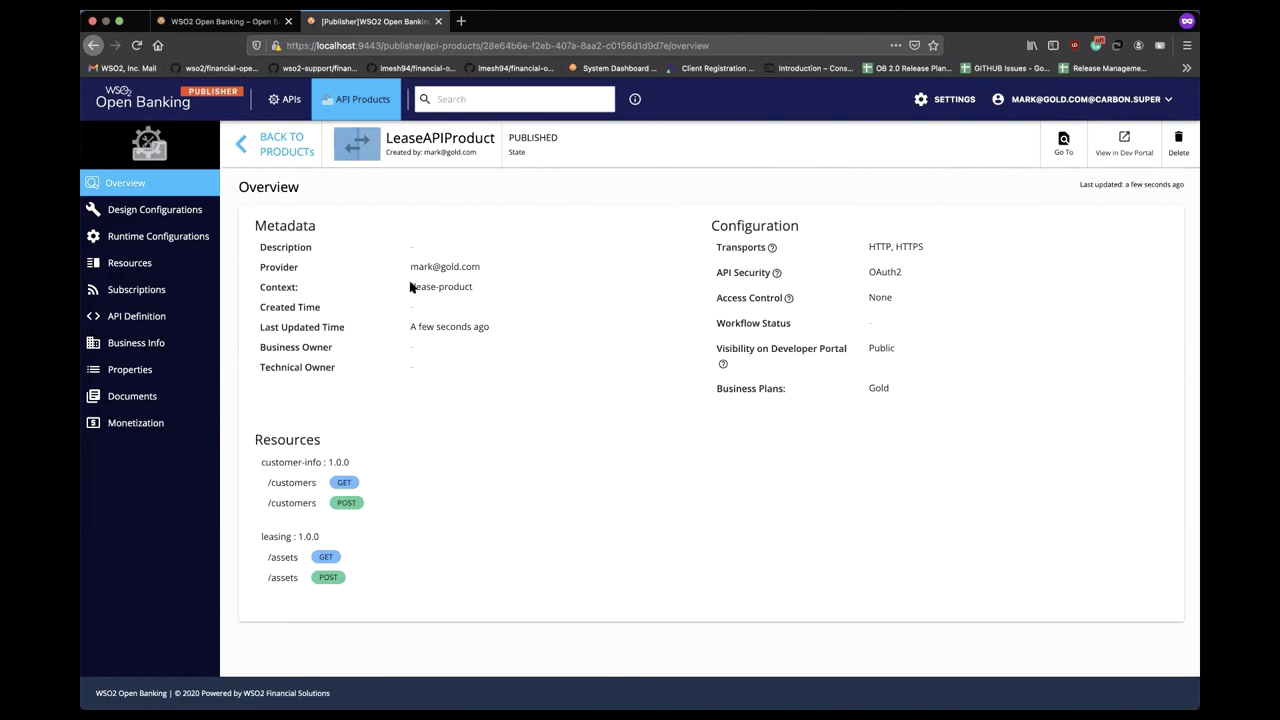
pyautogui.moveTo(412, 288); pyautogui.dragTo(513, 290)
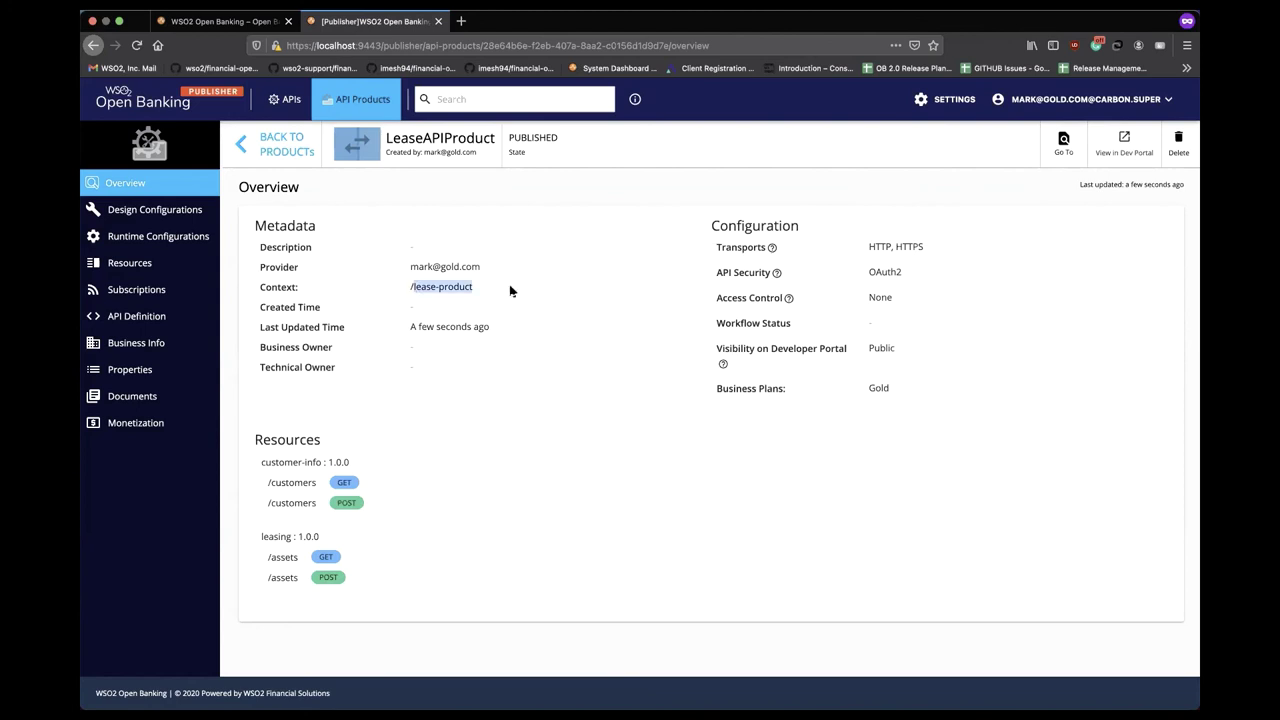
pyautogui.click(413, 287)
pyautogui.moveTo(413, 287); pyautogui.dragTo(530, 290)
pyautogui.moveTo(272, 483); pyautogui.dragTo(323, 485)
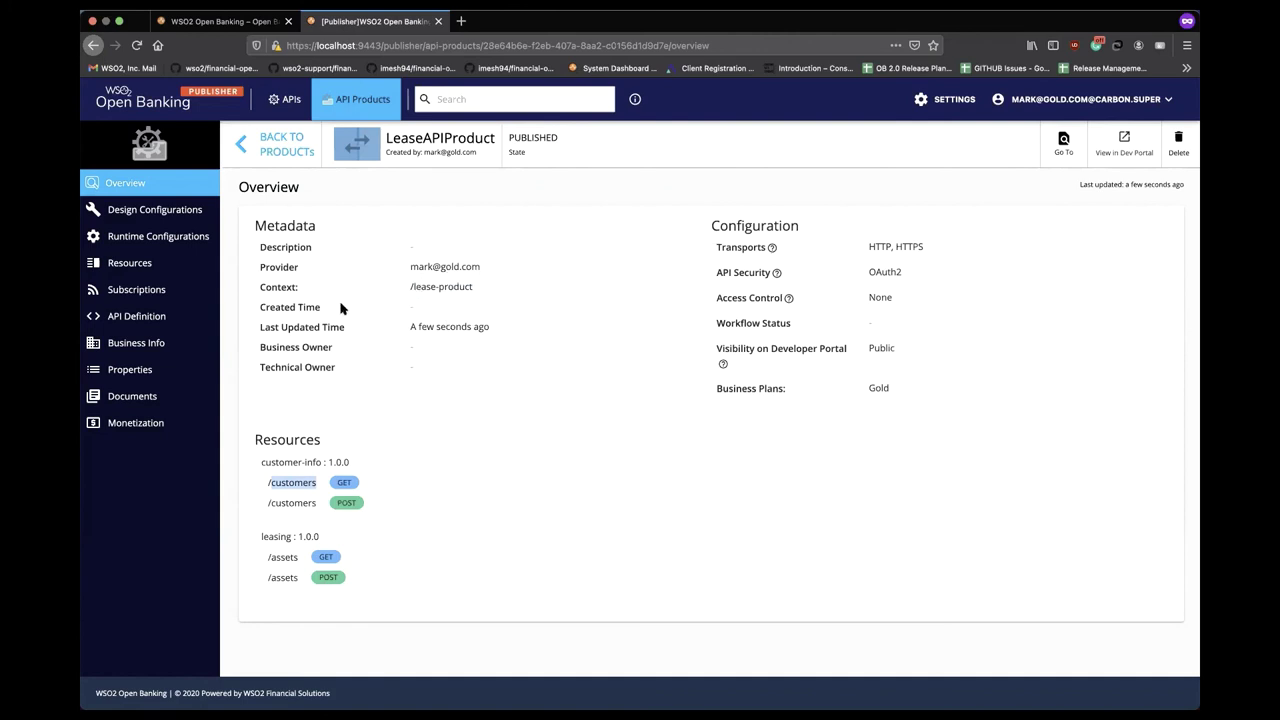
pyautogui.hotkey('ctrl', 'Right')
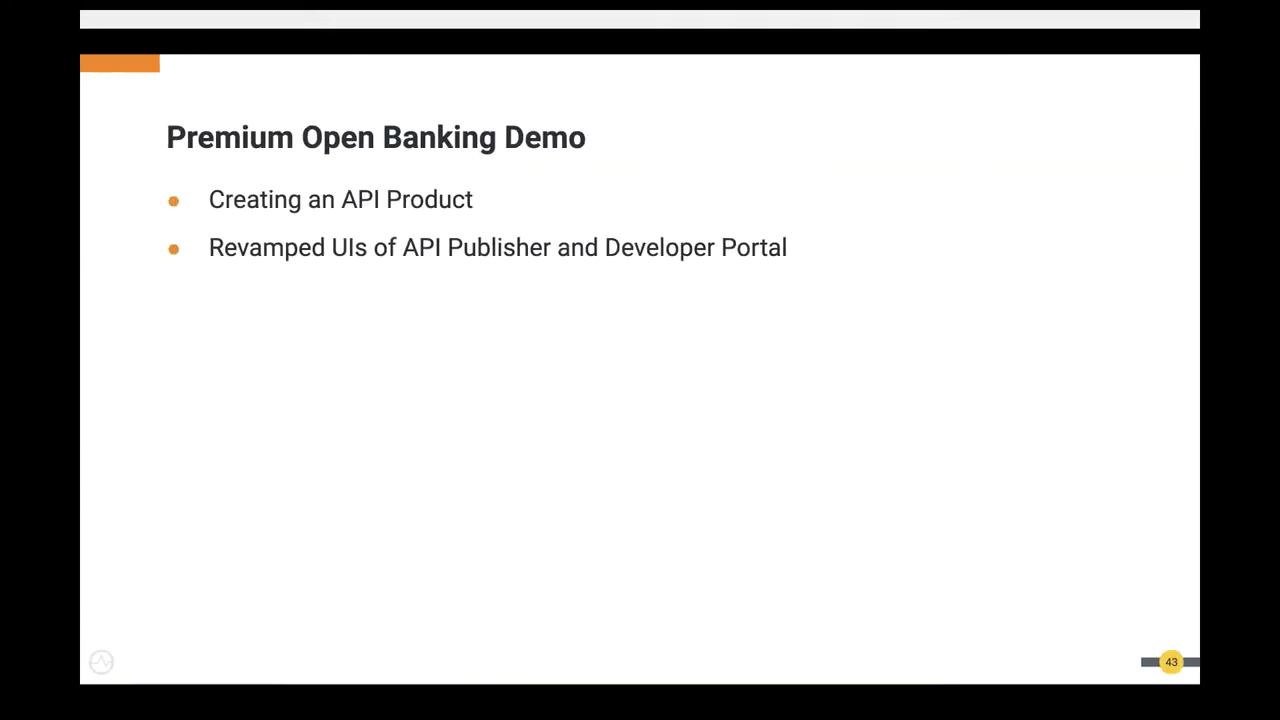